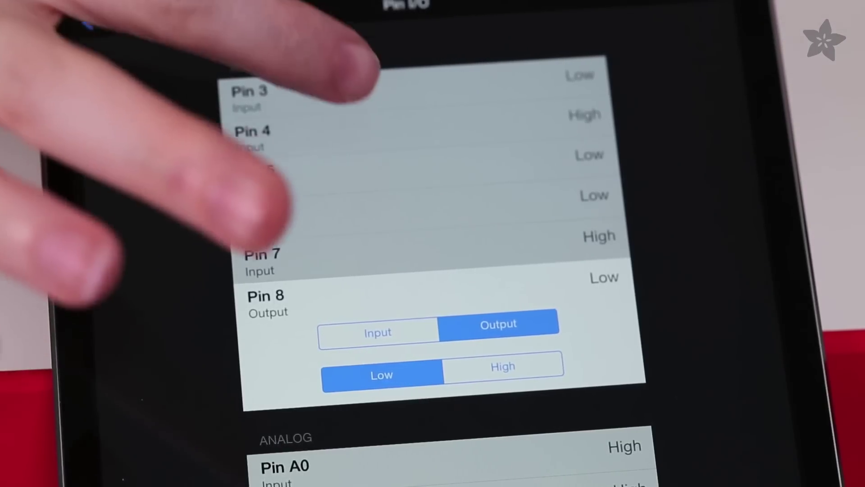
Reveal Pin 3's mode choices, still set as input with PWM available
left_click(382, 88)
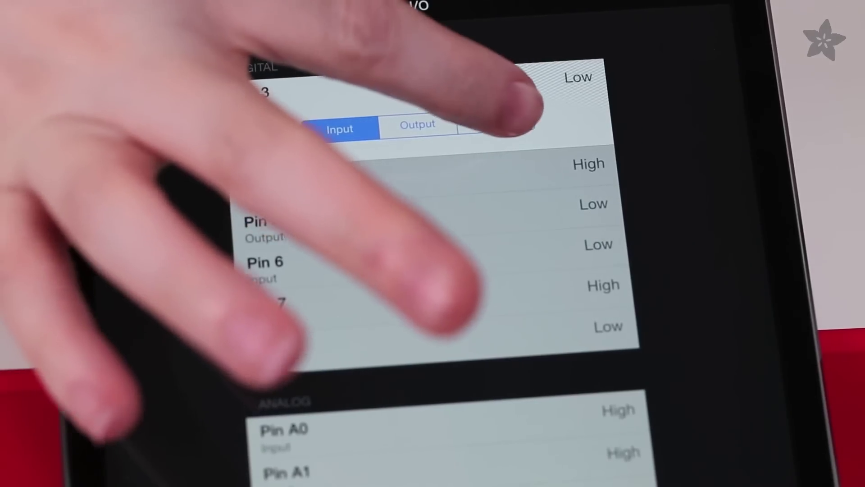
Switch Pin 3 to PWM and slide its level up from 0 to 255
left_click(495, 119)
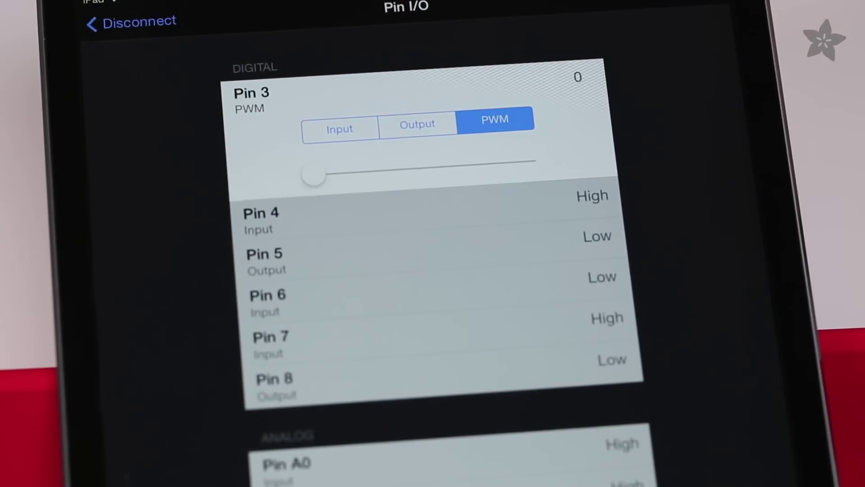
mouse_move(312, 175)
left_mouse_down()
mouse_move(504, 164)
mouse_move(305, 169)
mouse_move(483, 167)
left_mouse_up()
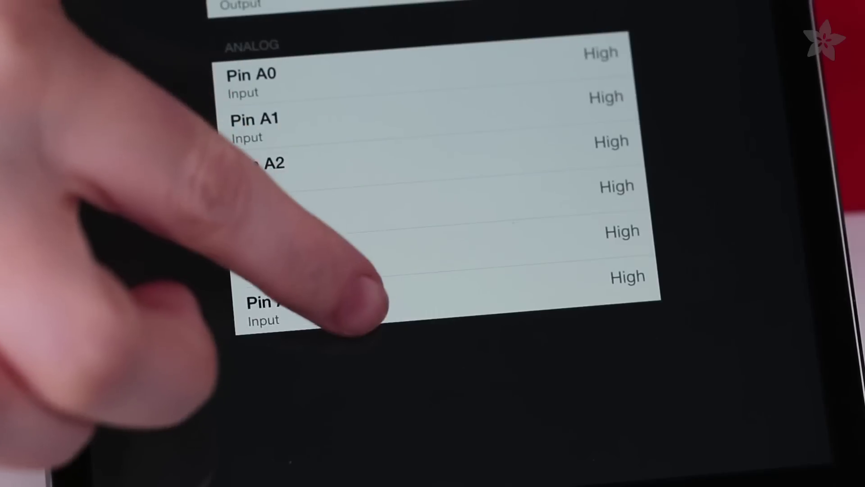
Set Pin A5 to Analog mode so it shows a live reading (421)
left_click(354, 300)
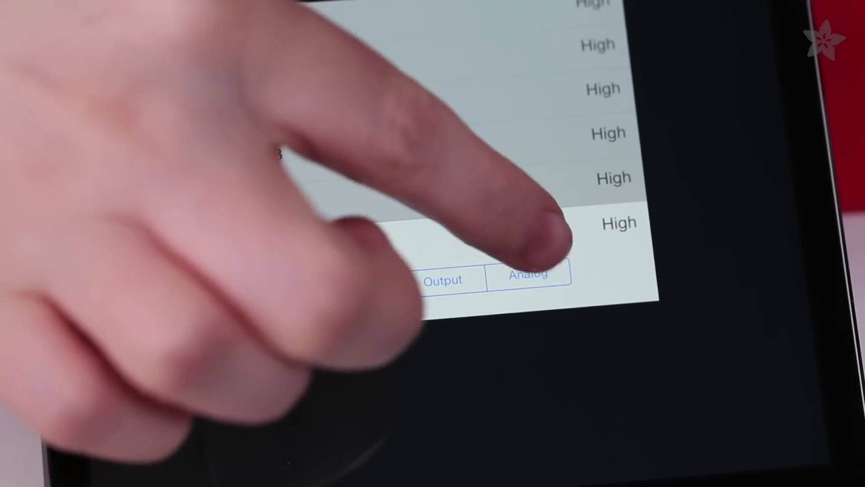
left_click(531, 274)
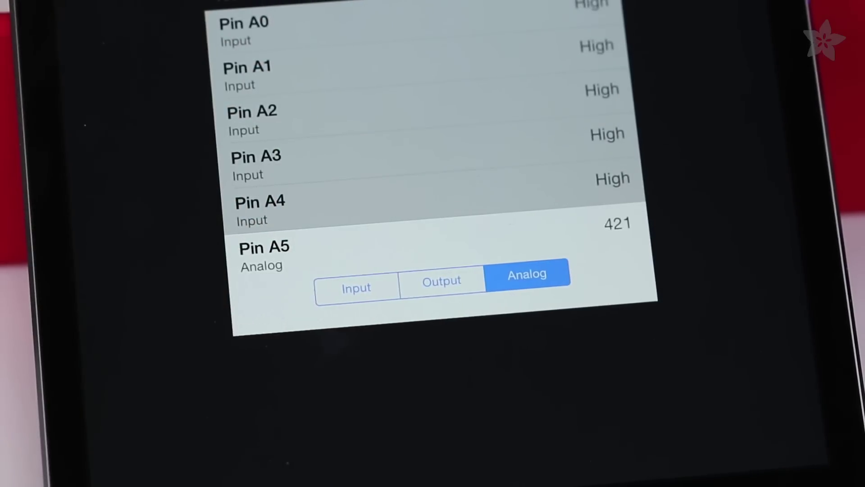